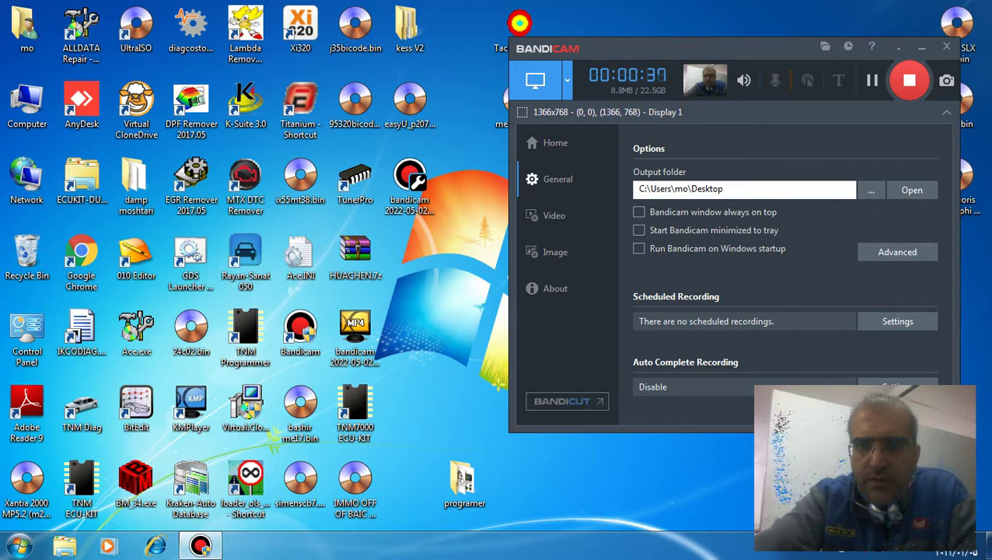
# Step: Drag the Bandicam recorder window aside to uncover the desktop
pyautogui.moveTo(622, 48); pyautogui.dragTo(663, 59)
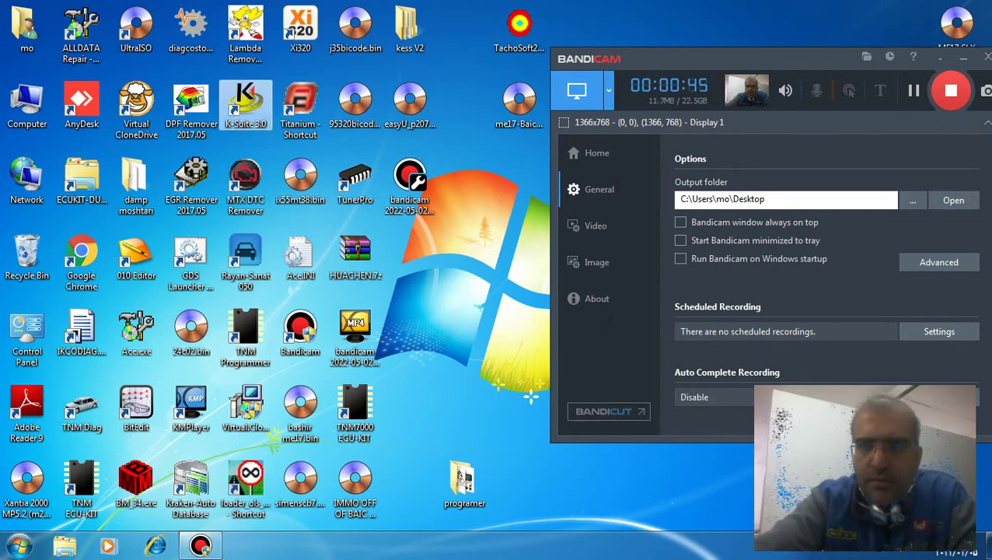
# Step: Minimize the Bandicam recorder window so the desktop is clear
pyautogui.click(962, 57)
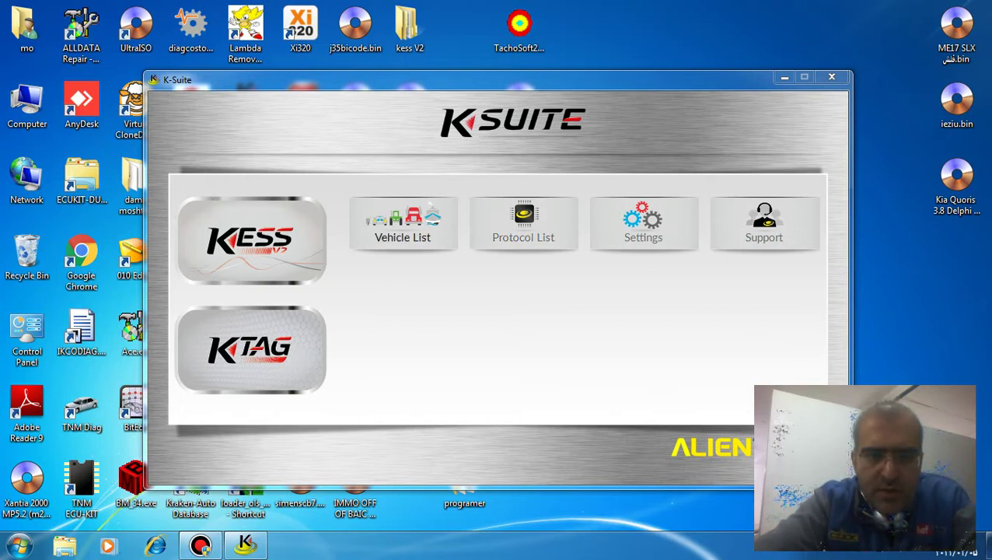
# Step: Open the K-Suite Vehicle List of supported vehicles
pyautogui.click(402, 223)
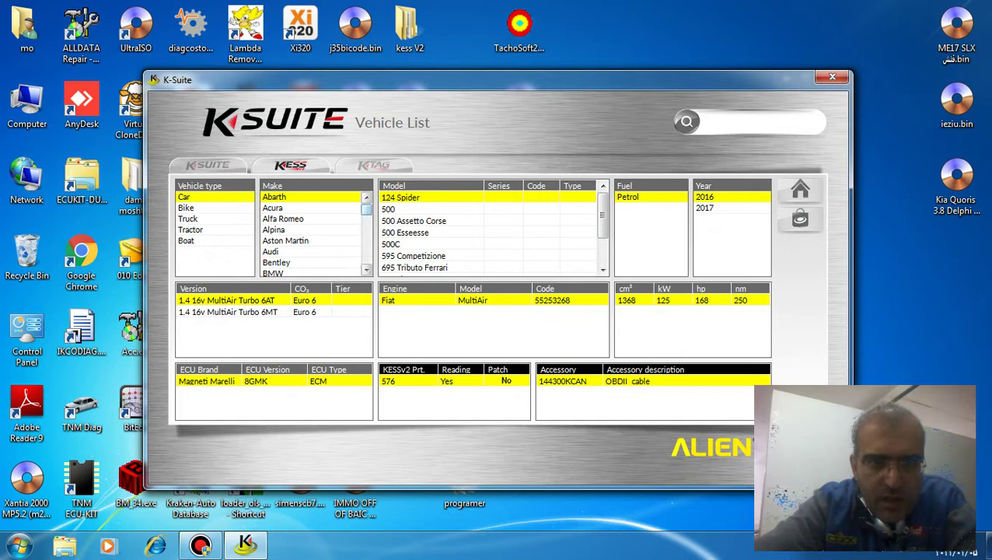
# Step: Scroll down through the car makes, then back up to Abarth
pyautogui.scroll(-3, 311, 234)
pyautogui.scroll(-2, 311, 233)
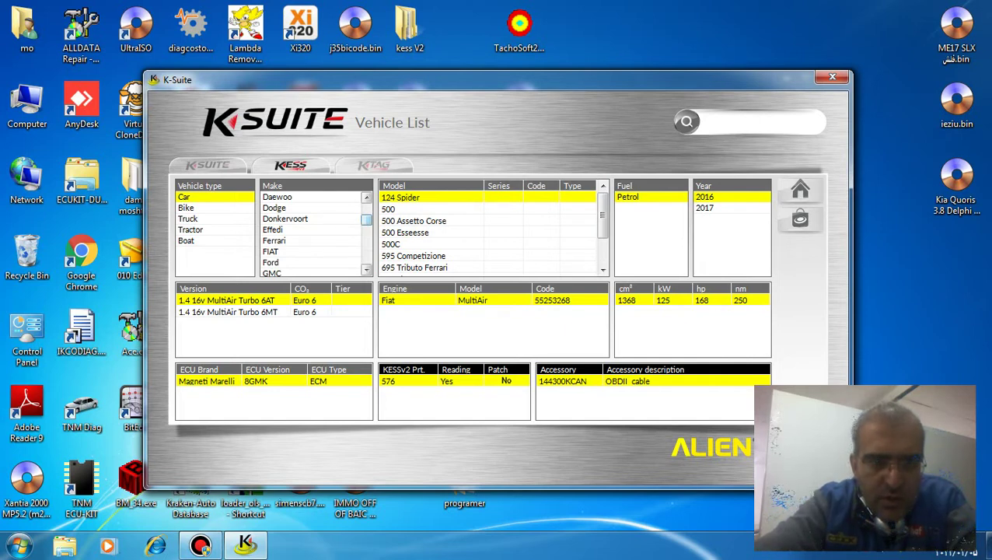
pyautogui.scroll(-6, 310, 233)
pyautogui.scroll(-6, 311, 233)
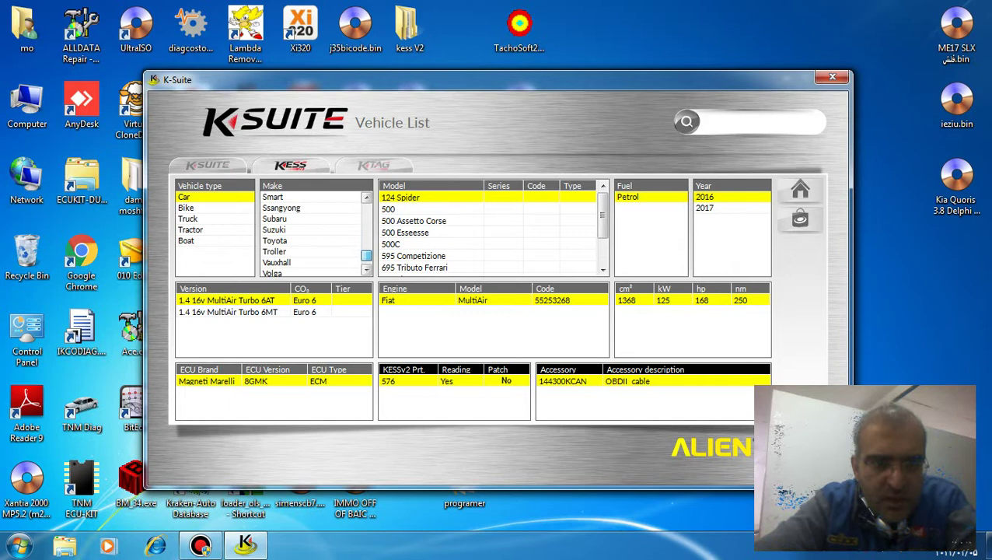
pyautogui.scroll(-2, 311, 233)
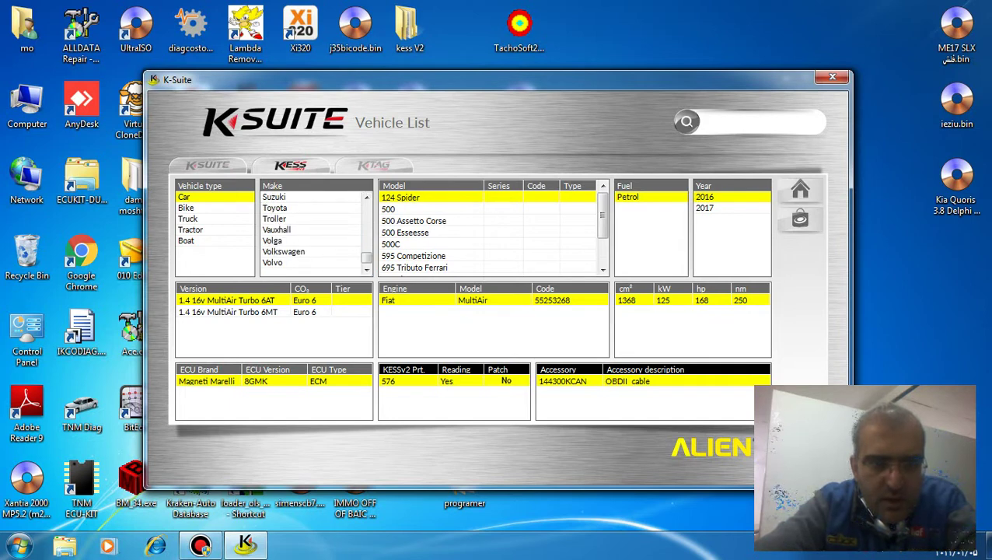
pyautogui.scroll(5, 311, 233)
pyautogui.scroll(2, 311, 234)
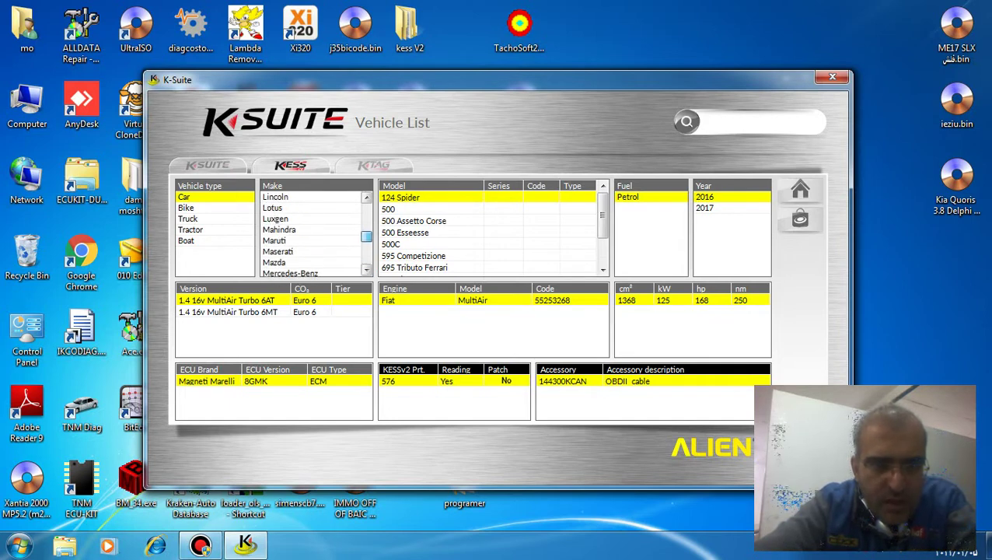
pyautogui.scroll(1, 311, 233)
pyautogui.scroll(2, 310, 234)
pyautogui.scroll(3, 310, 233)
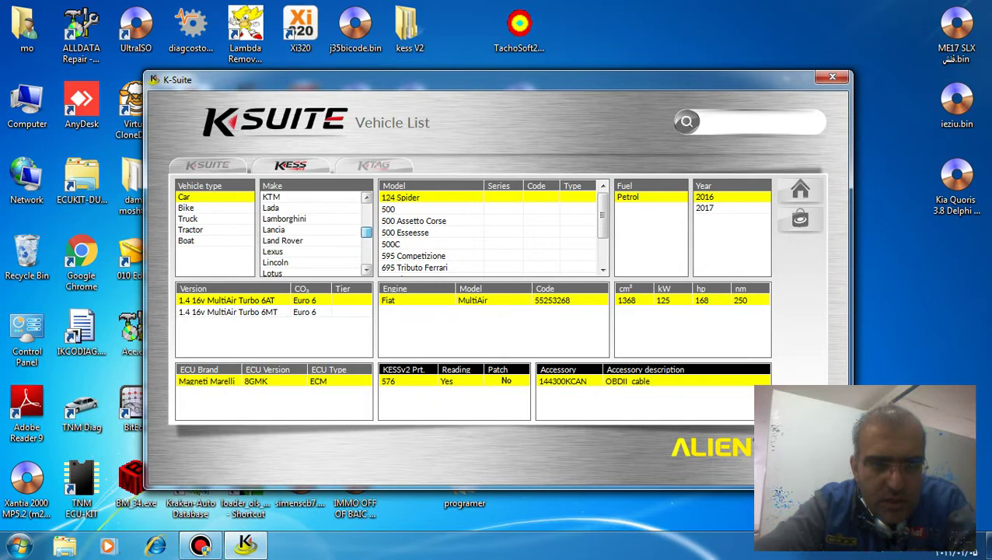
pyautogui.scroll(5, 310, 233)
pyautogui.scroll(8, 310, 233)
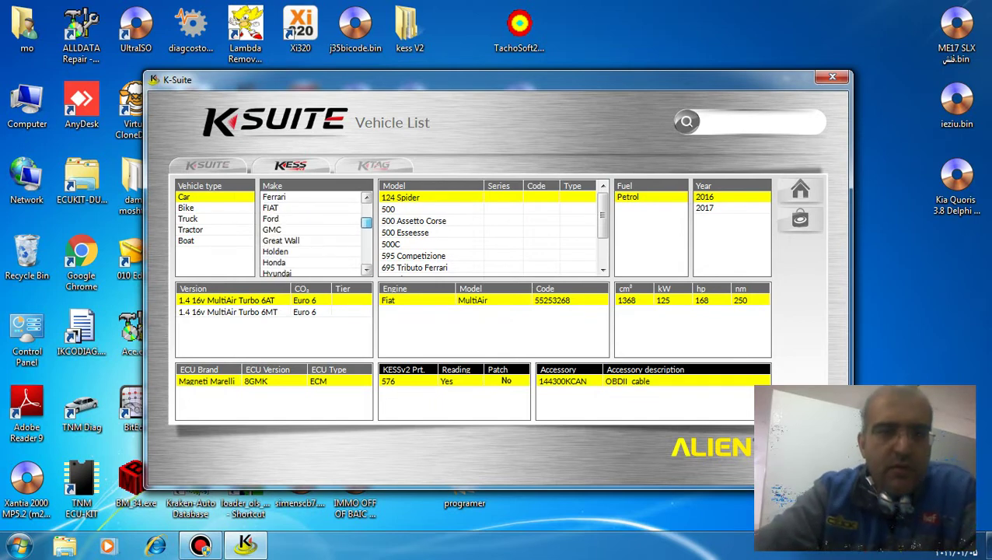
pyautogui.scroll(5, 311, 233)
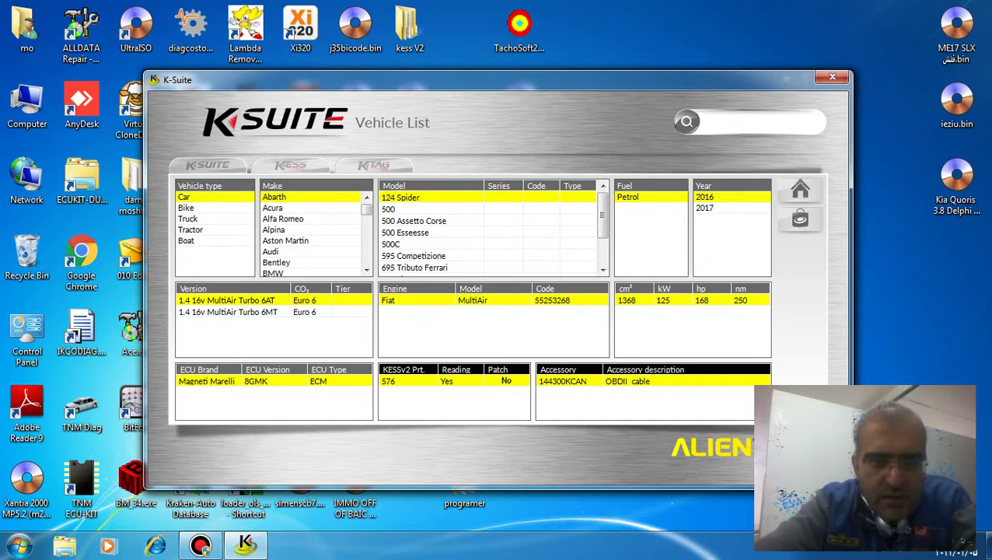
pyautogui.click(373, 165)
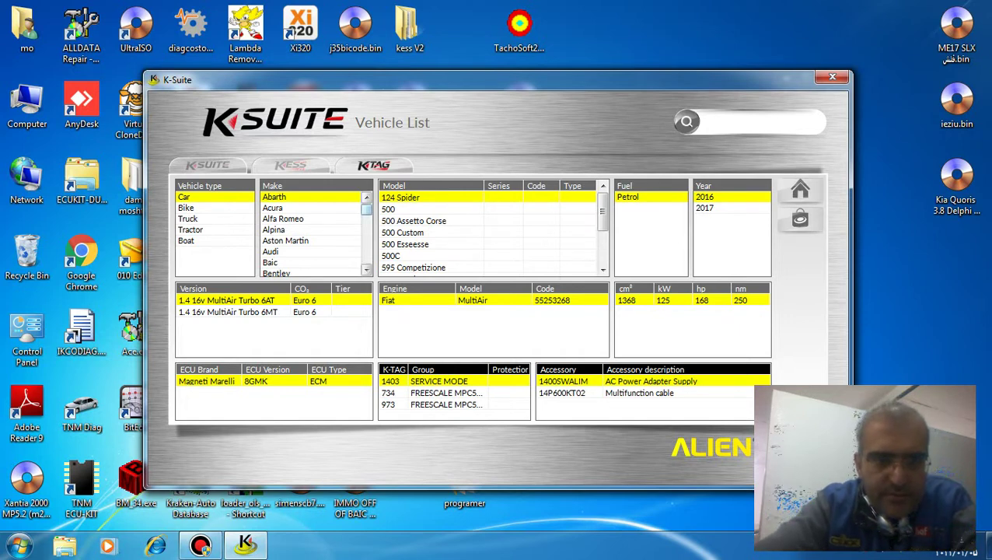
pyautogui.scroll(-8, 315, 233)
pyautogui.scroll(-10, 315, 233)
pyautogui.scroll(-3, 315, 233)
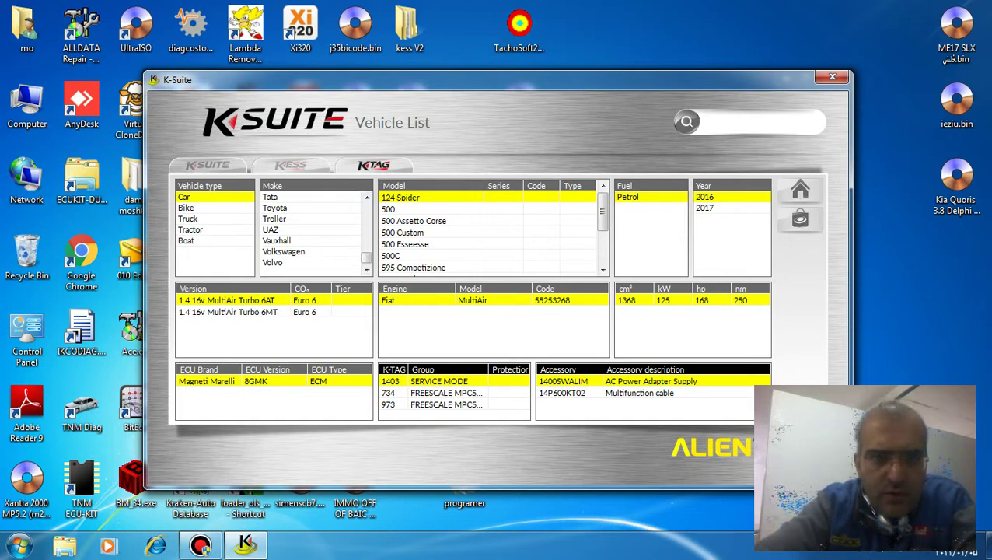
pyautogui.click(290, 164)
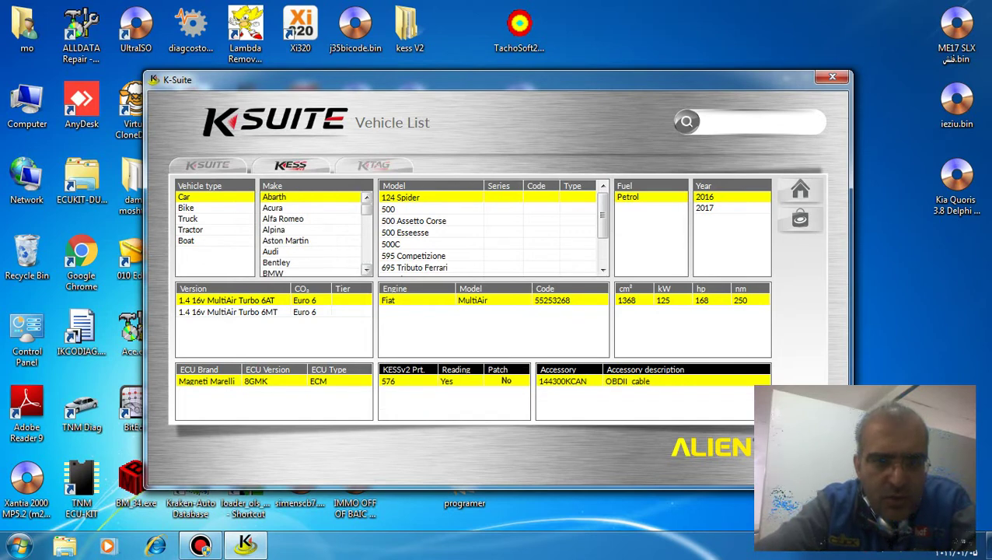
pyautogui.moveTo(365, 200); pyautogui.dragTo(365, 255)
pyautogui.click(274, 229)
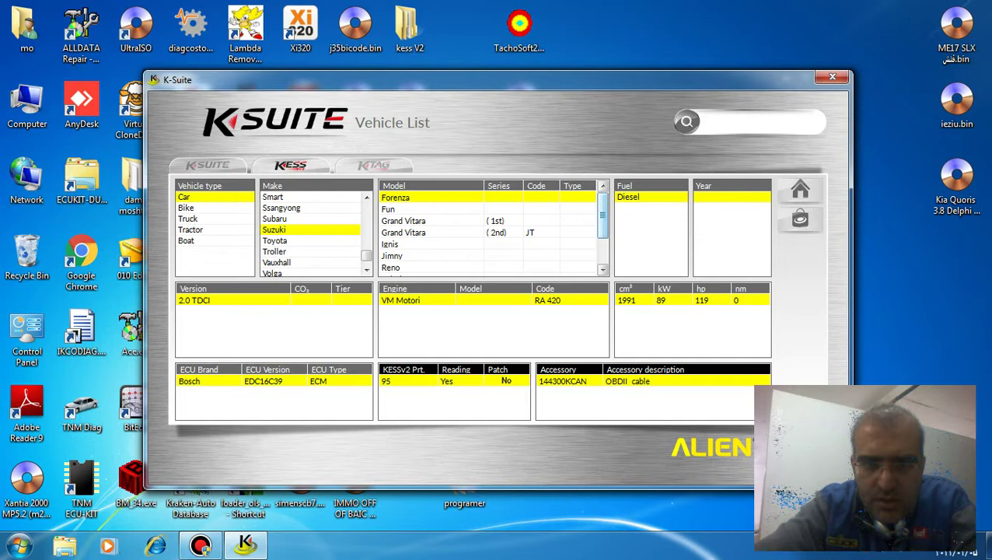
pyautogui.scroll(-2, 489, 233)
pyautogui.scroll(-3, 489, 234)
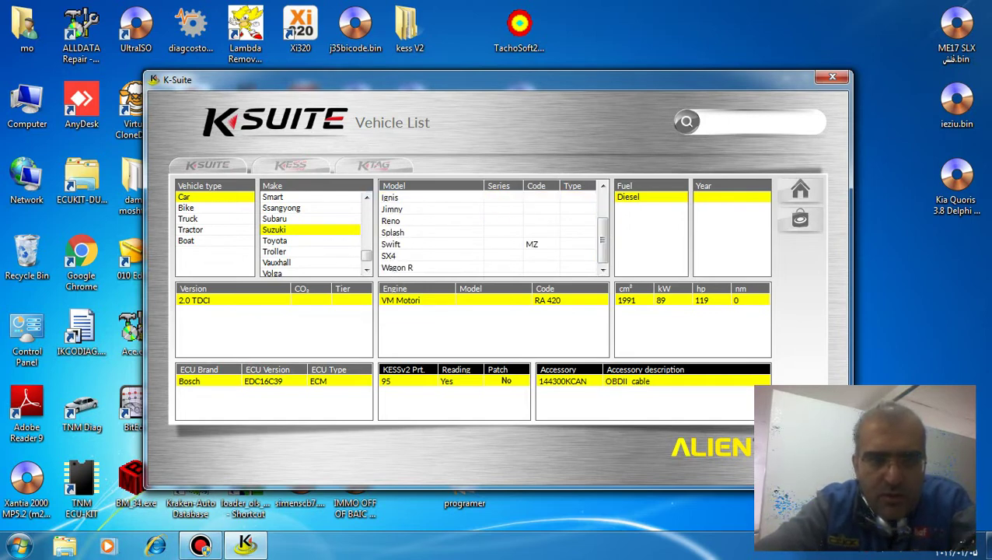
# Step: Switch to the K-TAG vehicle list and select Suzuki as the make
pyautogui.click(374, 164)
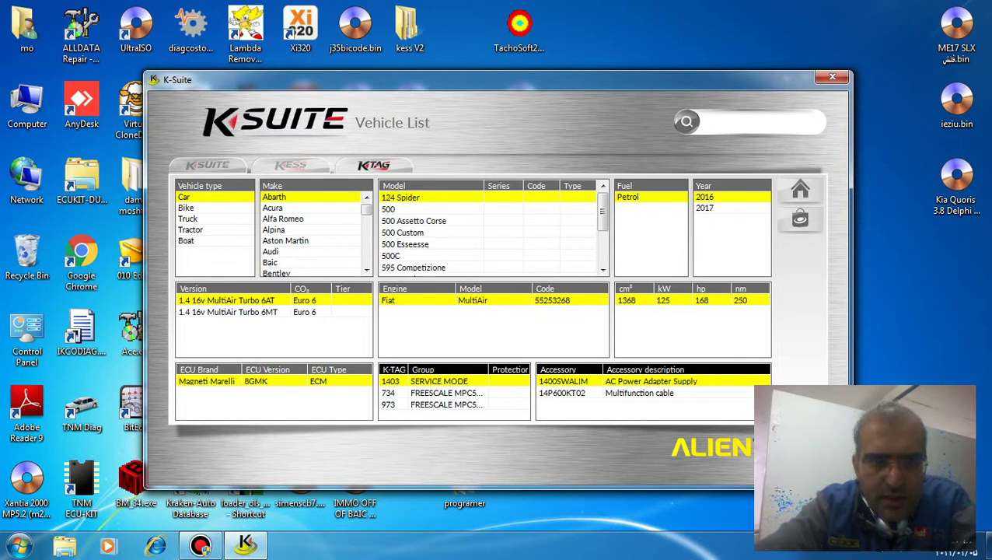
pyautogui.moveTo(366, 208); pyautogui.dragTo(365, 256)
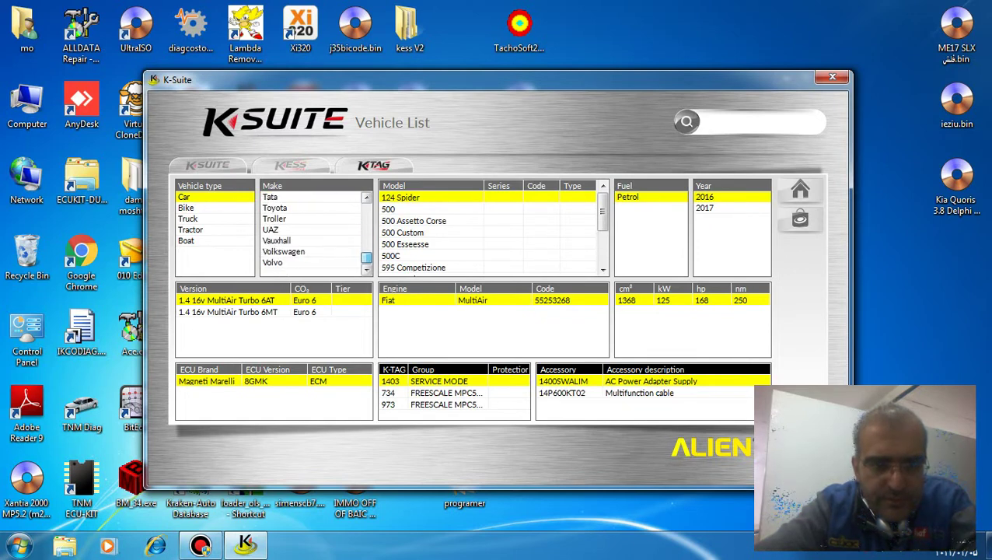
pyautogui.scroll(1, 315, 234)
pyautogui.scroll(2, 315, 233)
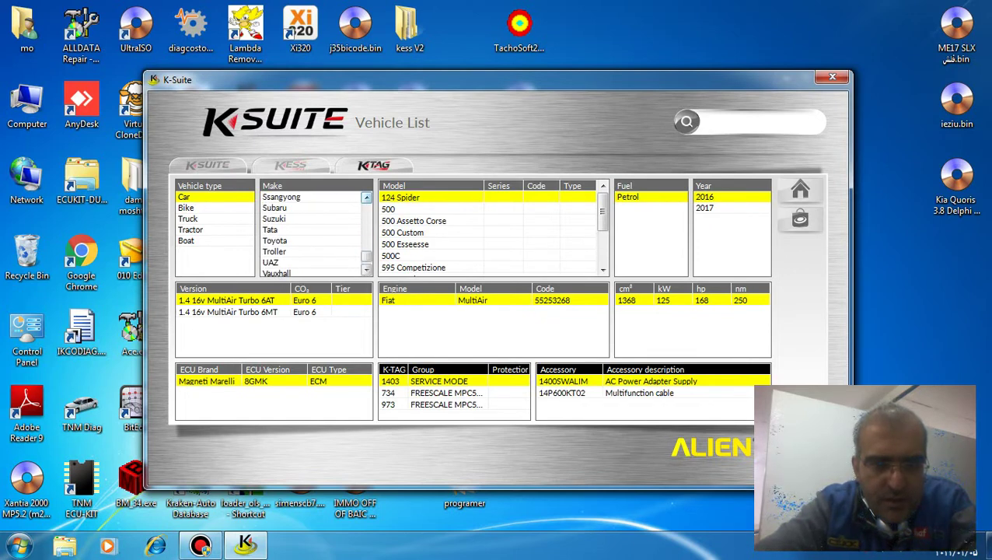
pyautogui.scroll(1, 315, 233)
pyautogui.click(274, 229)
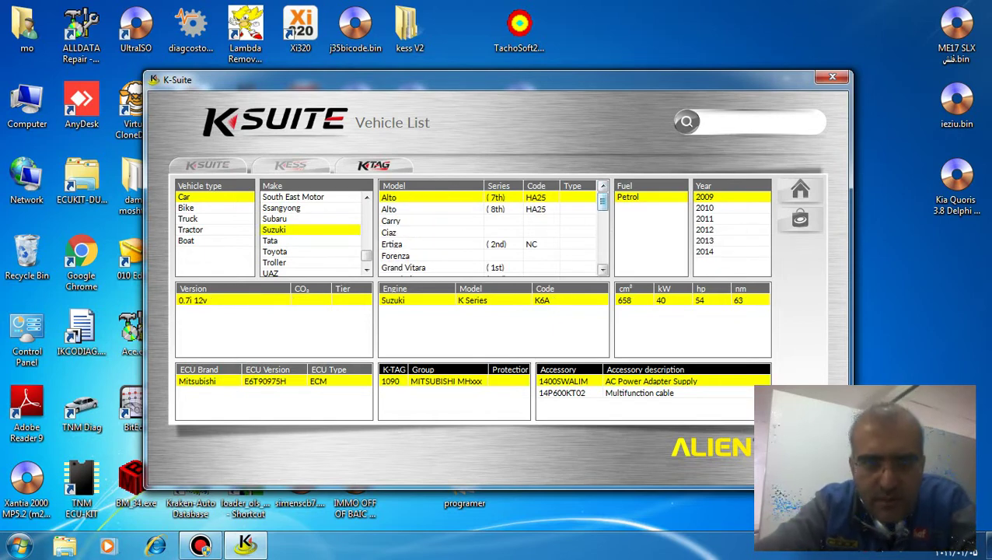
# Step: Scroll through the Suzuki models down to XL7
pyautogui.scroll(-1, 490, 233)
pyautogui.scroll(-3, 489, 233)
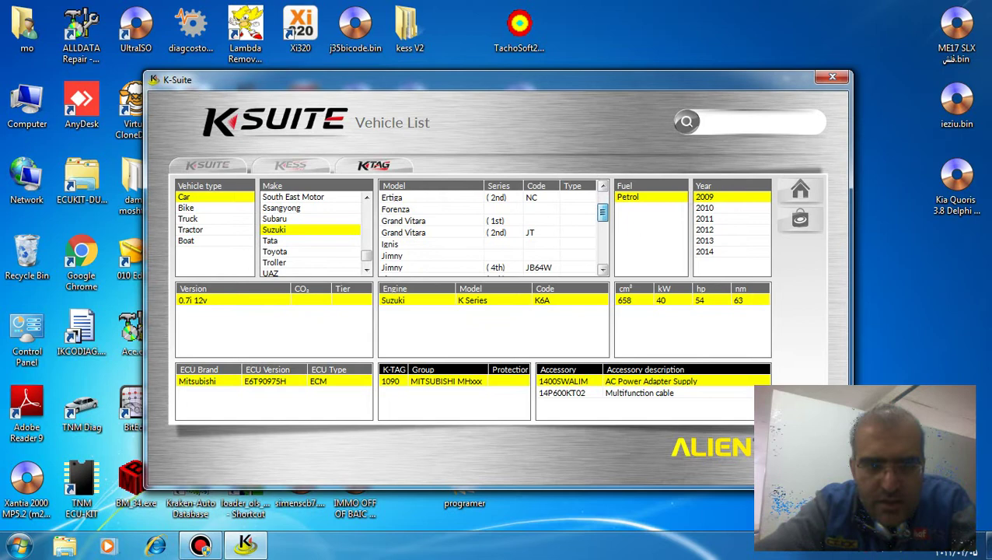
pyautogui.scroll(-2, 490, 234)
pyautogui.scroll(-4, 490, 233)
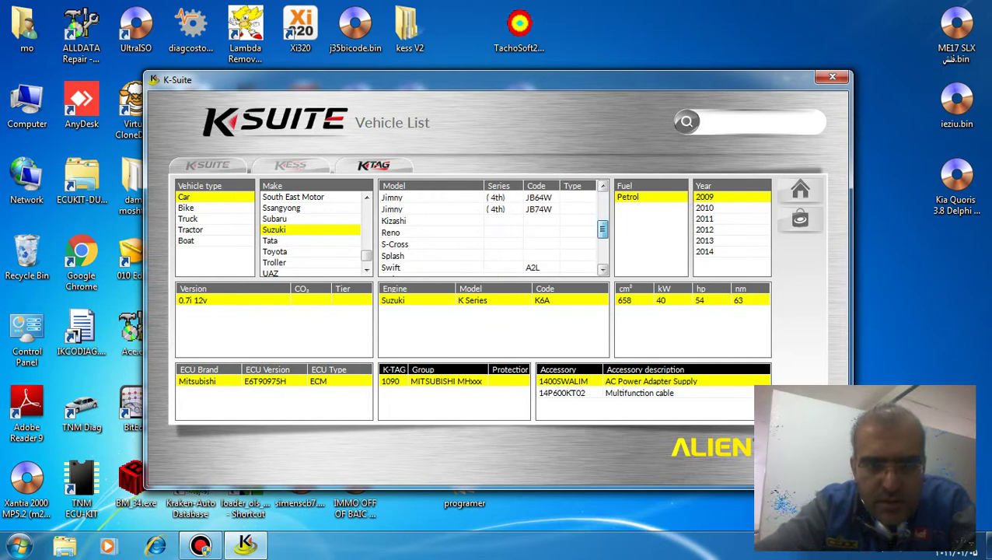
pyautogui.scroll(-2, 490, 233)
pyautogui.scroll(-1, 490, 233)
pyautogui.scroll(-2, 490, 233)
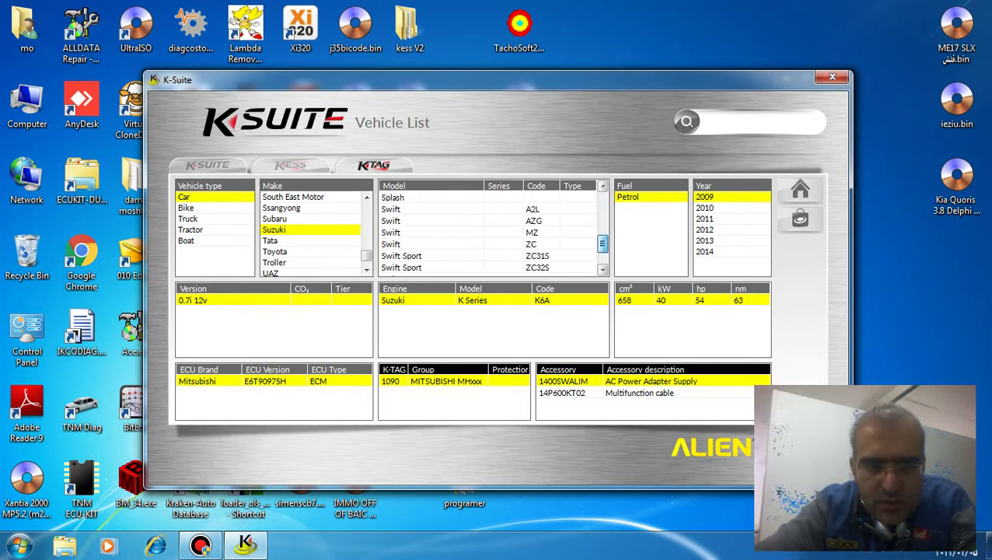
pyautogui.scroll(-3, 489, 233)
pyautogui.scroll(-2, 490, 233)
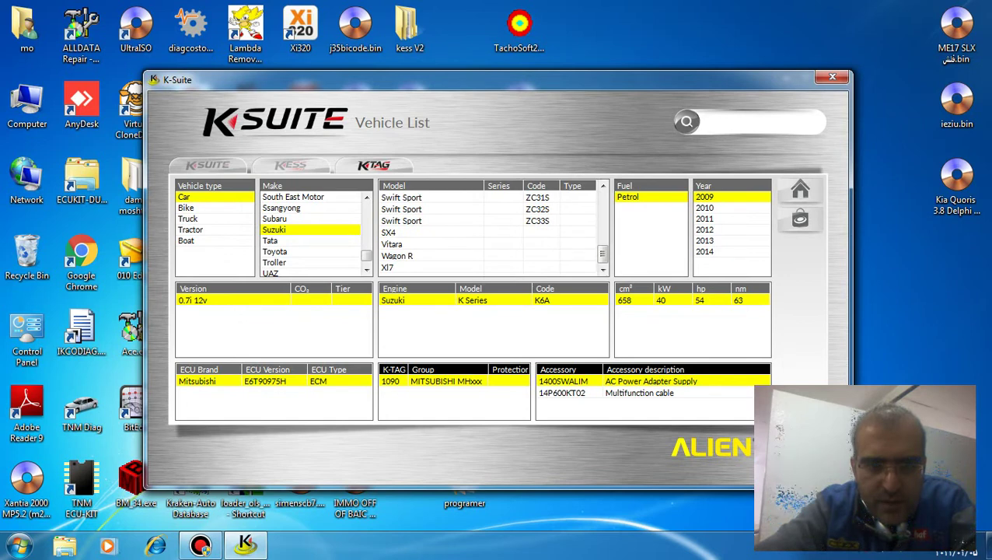
# Step: Select the Suzuki Vitara with Petrol fuel to show its Bosch MED17.9.63 details
pyautogui.click(393, 244)
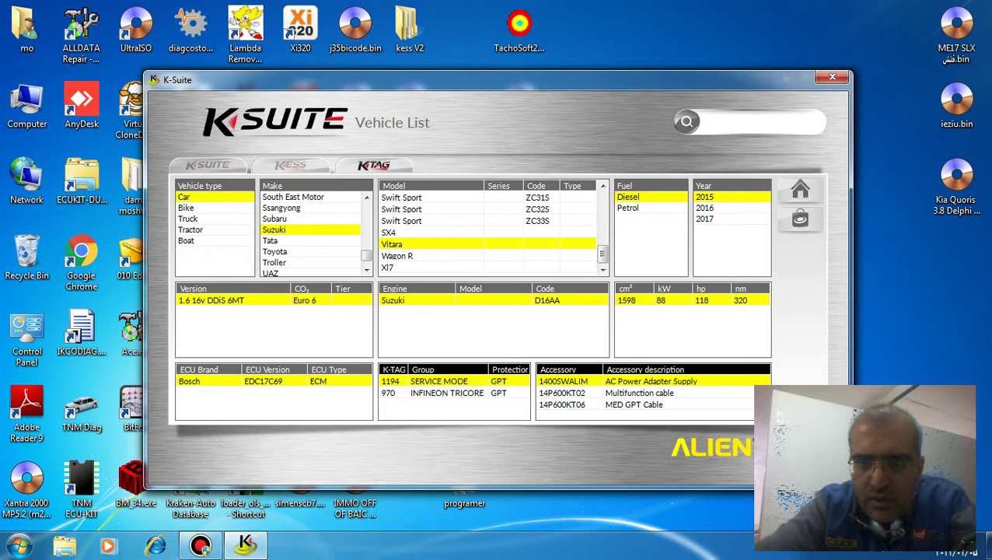
pyautogui.press('Down')
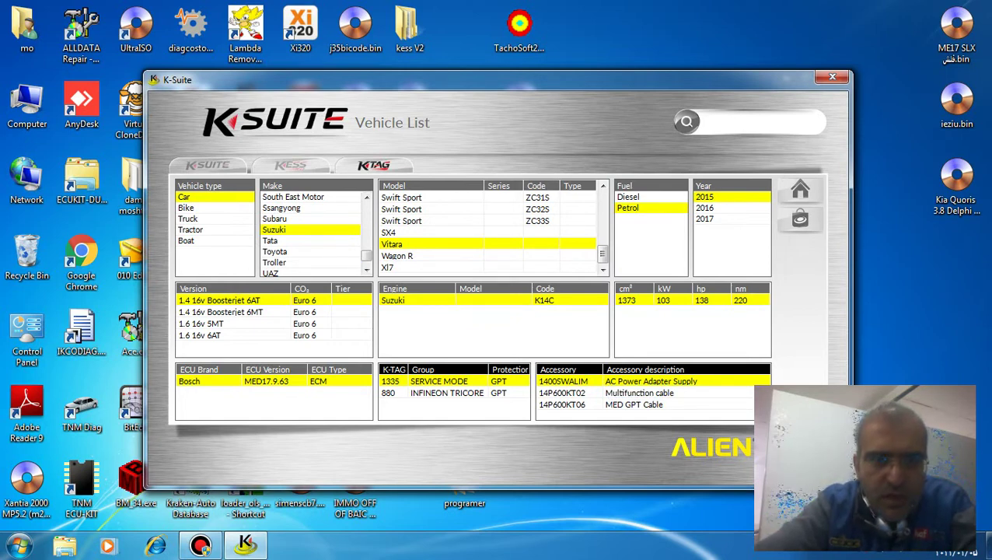
pyautogui.click(799, 189)
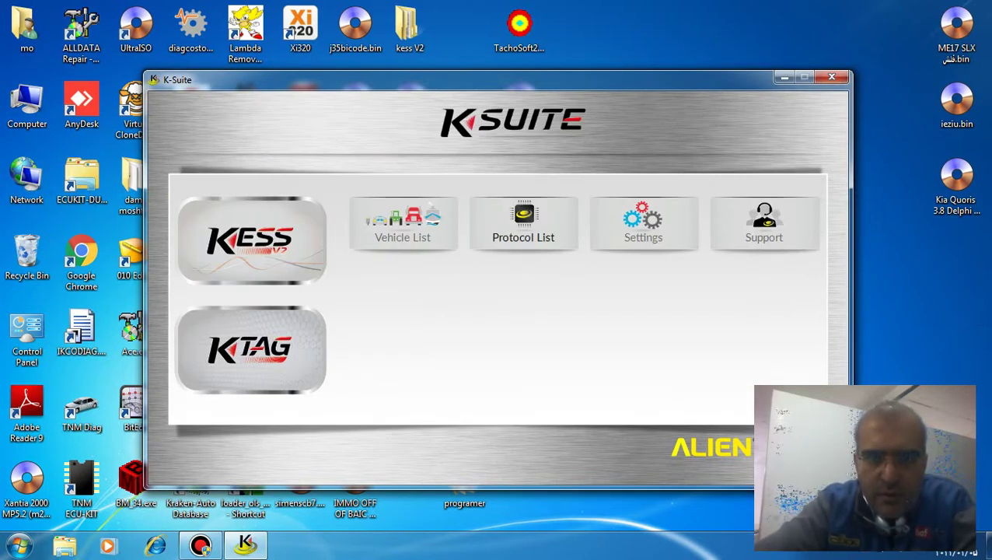
pyautogui.click(523, 224)
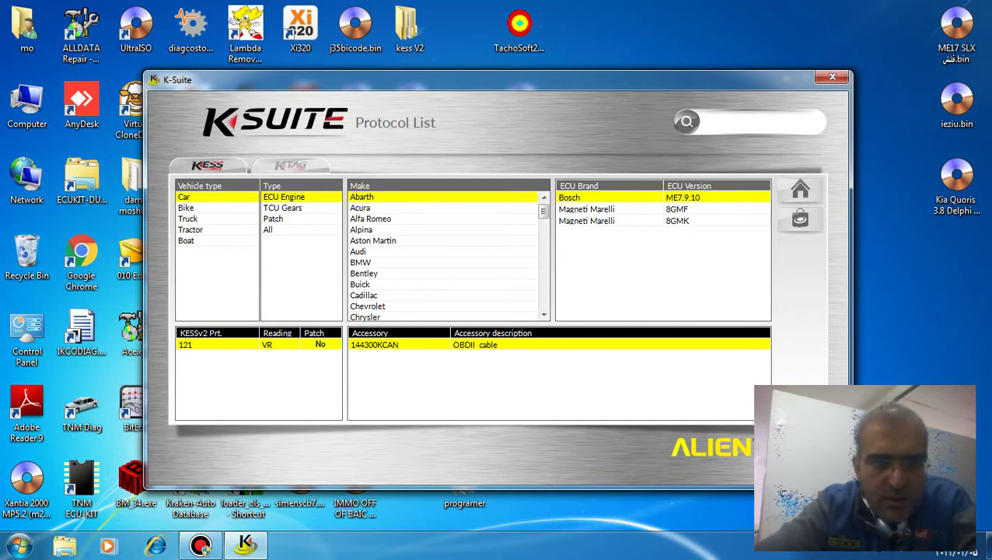
pyautogui.moveTo(542, 211); pyautogui.dragTo(543, 300)
pyautogui.click(362, 251)
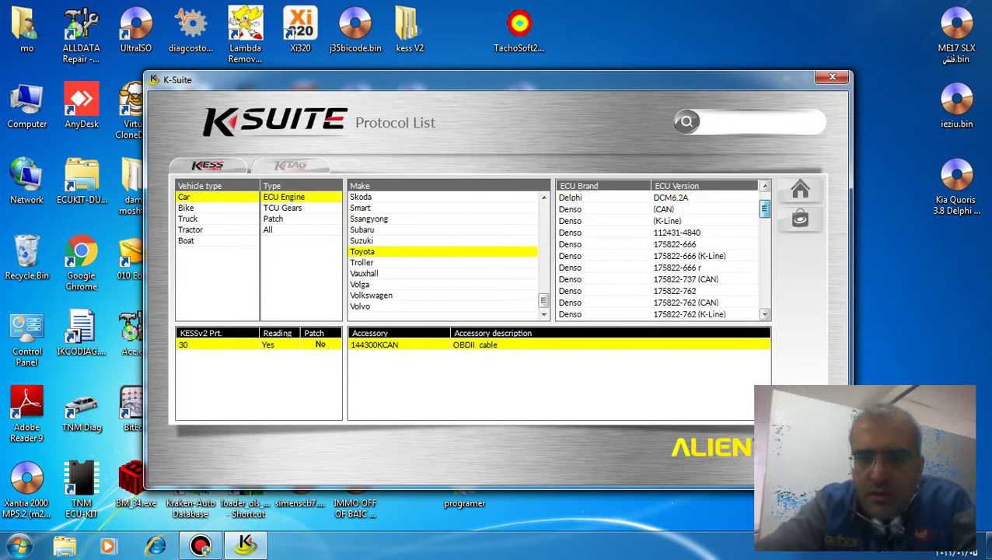
pyautogui.moveTo(764, 201)
pyautogui.mouseDown()
pyautogui.moveTo(764, 298)
pyautogui.moveTo(764, 203)
pyautogui.mouseUp()
pyautogui.click(661, 209)
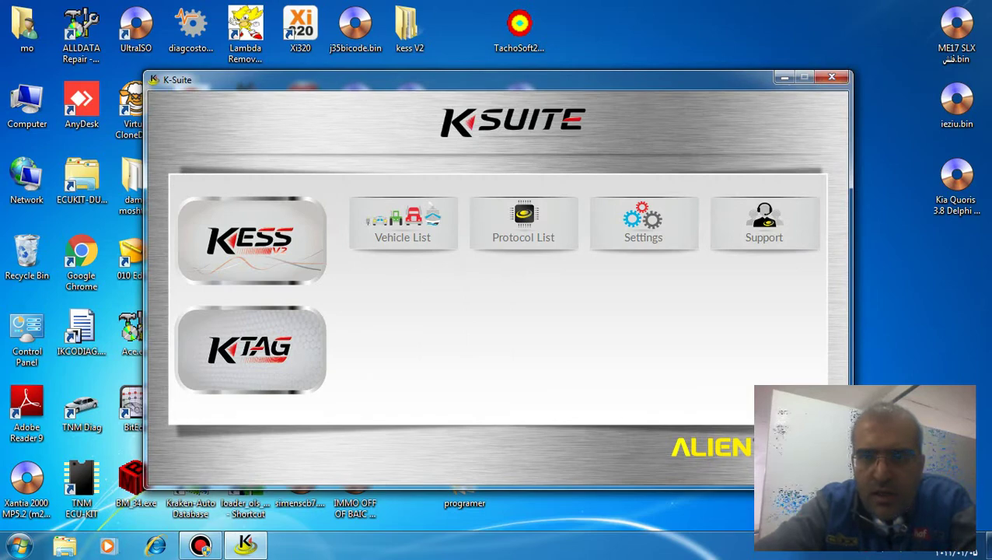
# Step: Close K-Suite and open the kess V2 desktop folder's kess v2 photo subfolder
pyautogui.click(831, 76)
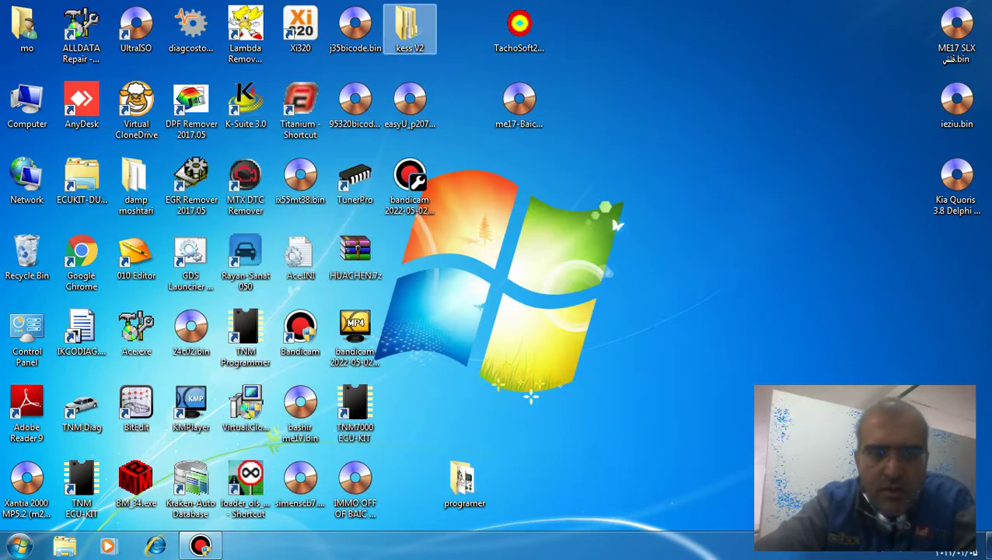
pyautogui.doubleClick(406, 27)
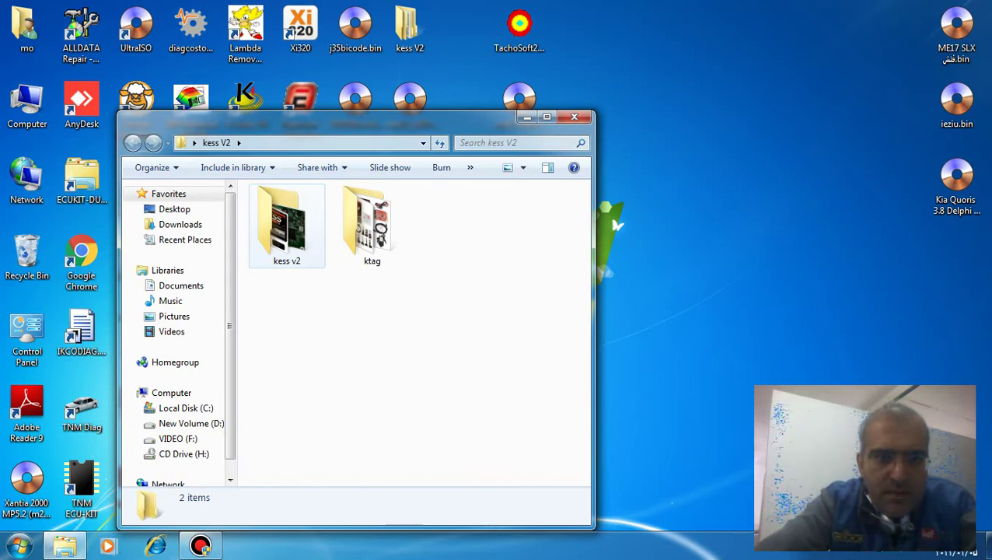
pyautogui.doubleClick(286, 223)
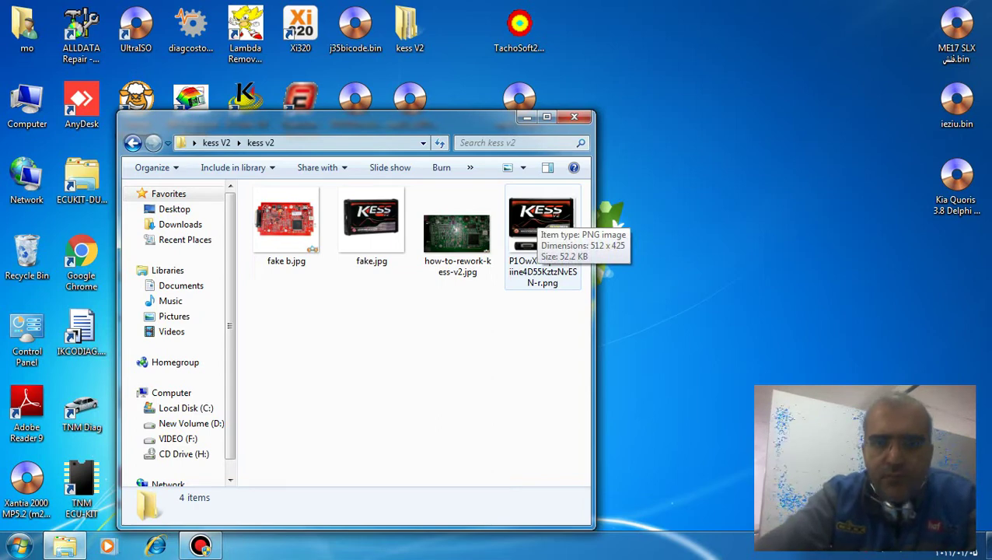
pyautogui.moveTo(542, 226)
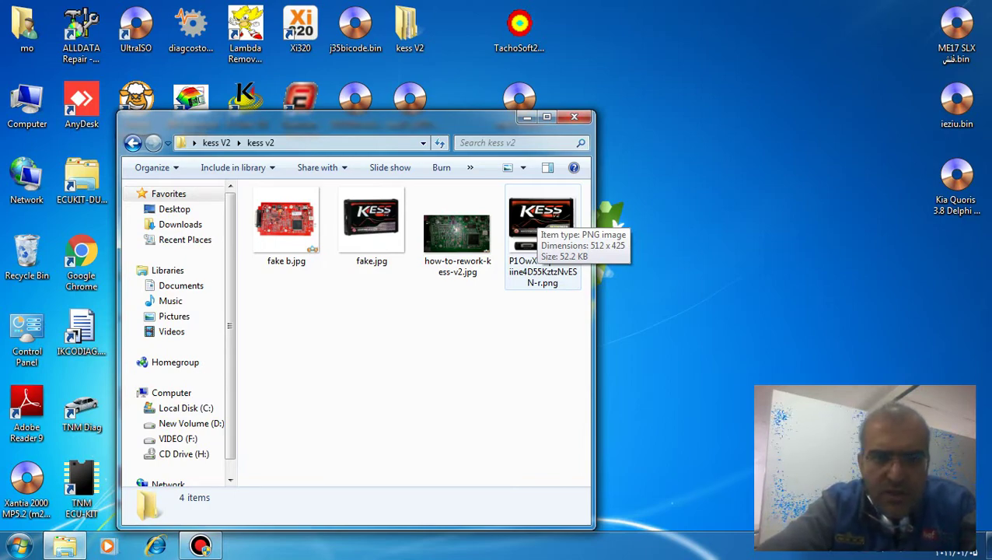
pyautogui.click(536, 221)
pyautogui.press('Return')
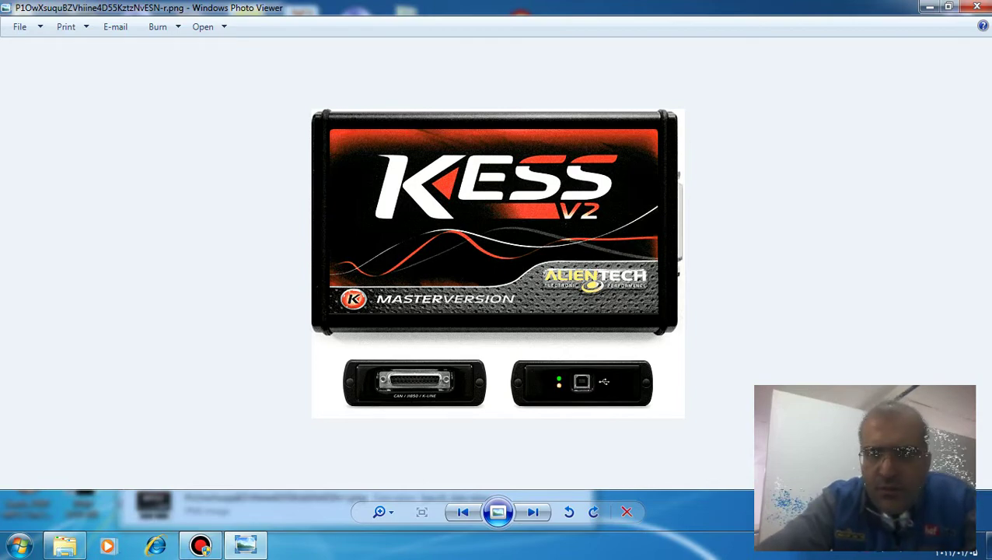
pyautogui.click(976, 6)
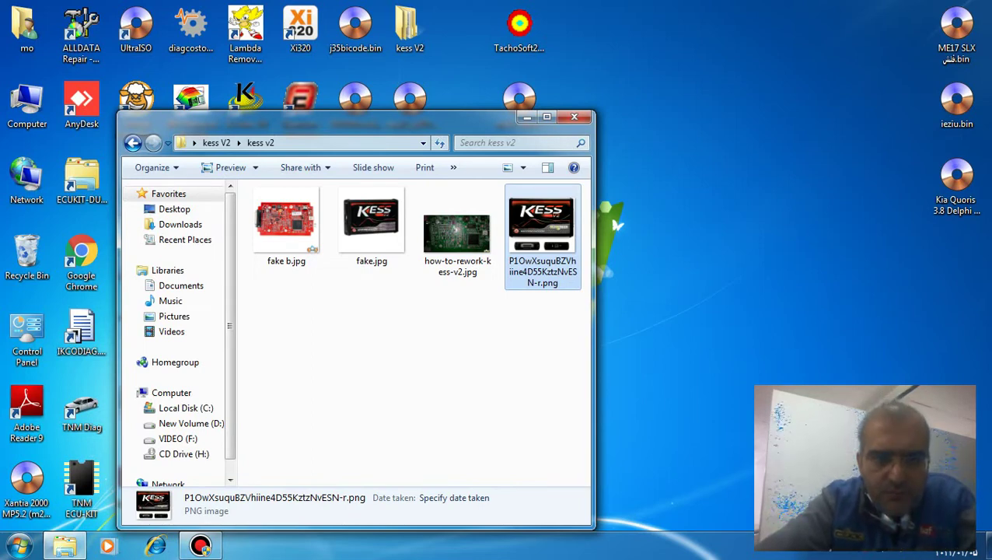
pyautogui.click(405, 373)
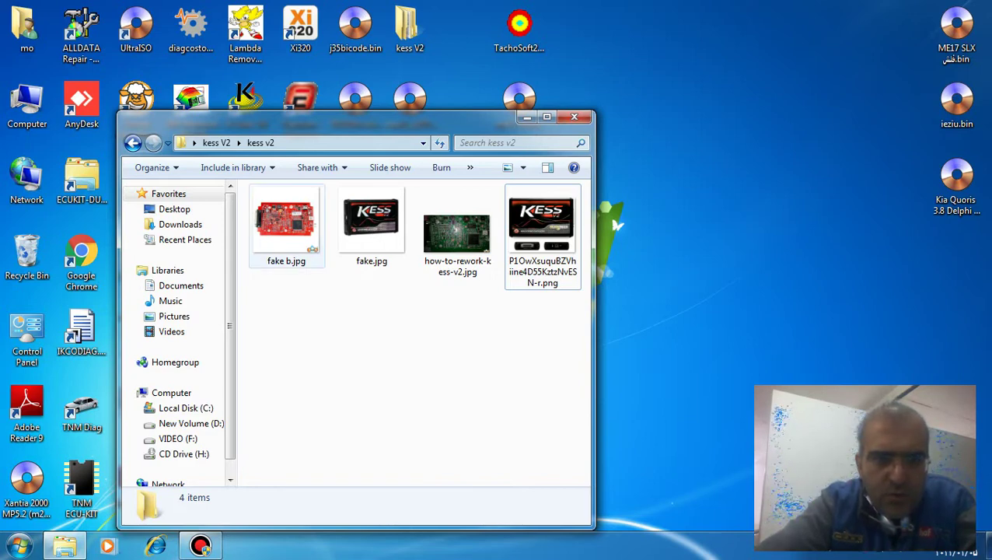
pyautogui.click(286, 224)
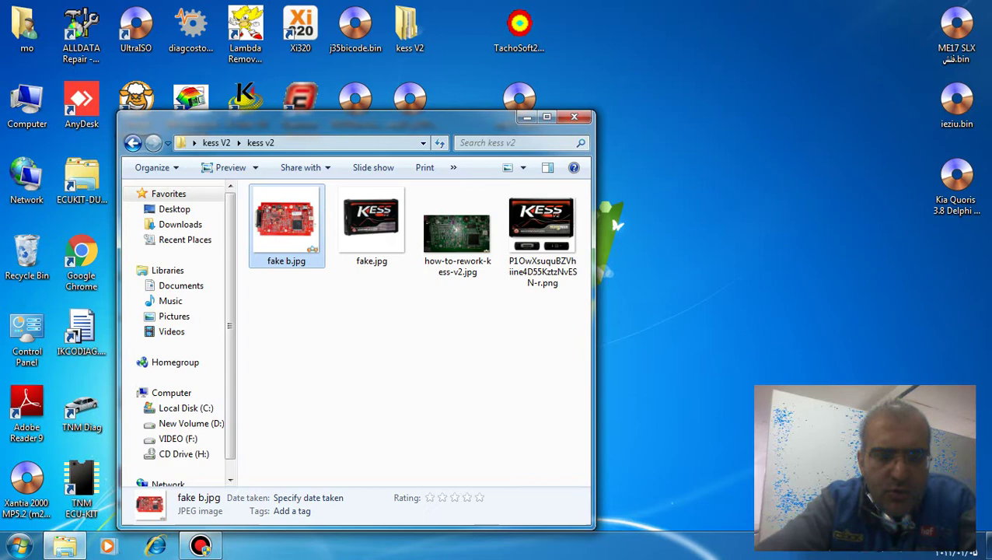
pyautogui.hotkey('ctrl', 'space')
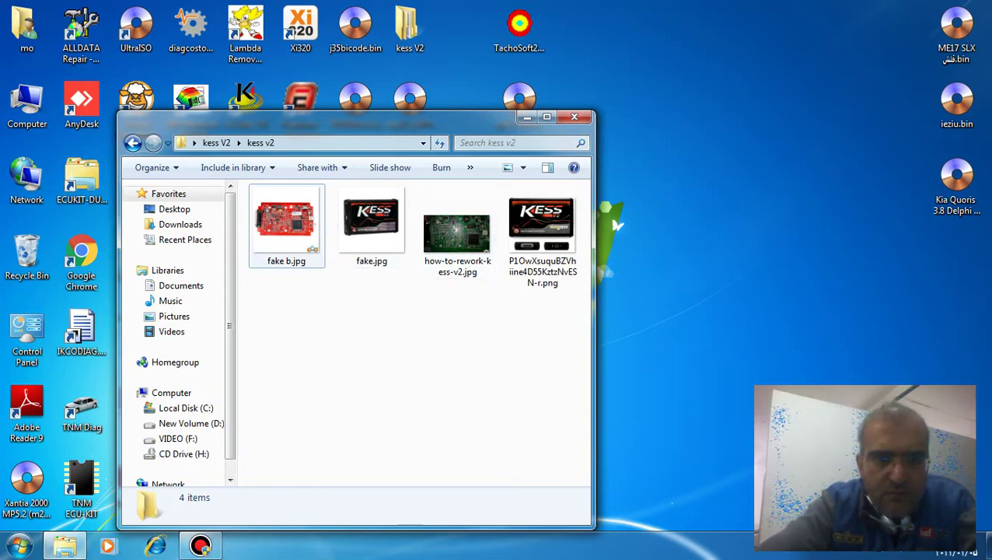
pyautogui.moveTo(286, 222)
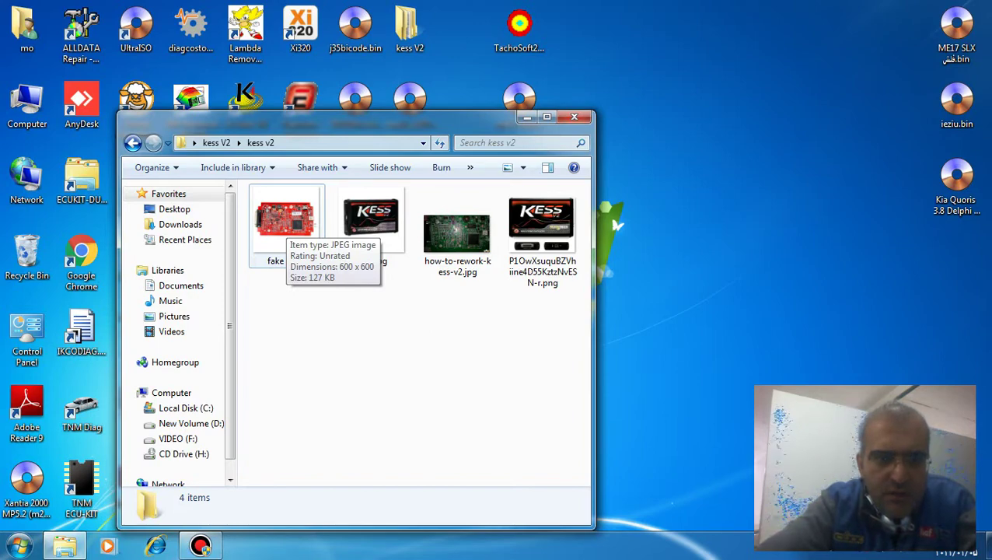
pyautogui.doubleClick(284, 221)
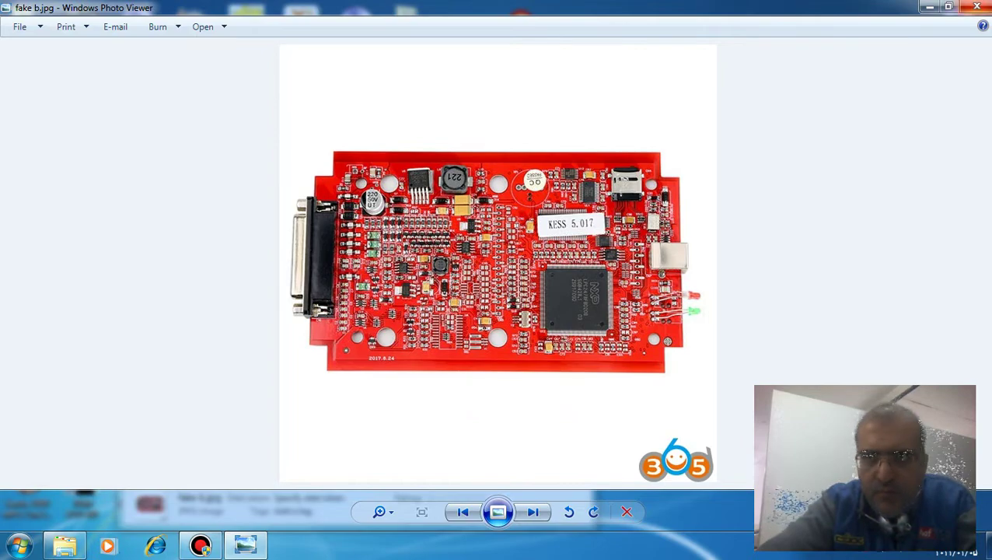
pyautogui.press('Escape')
pyautogui.click(456, 233)
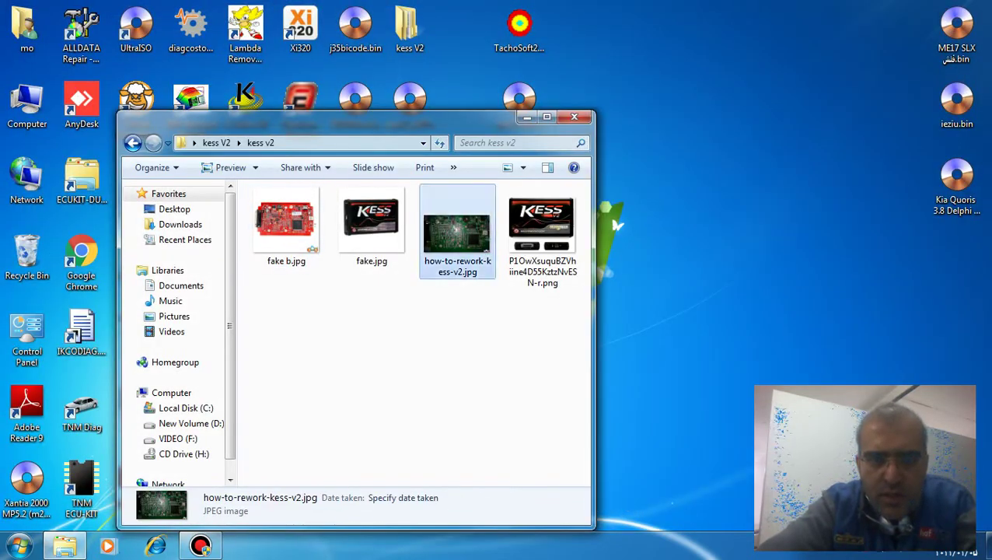
pyautogui.press('Return')
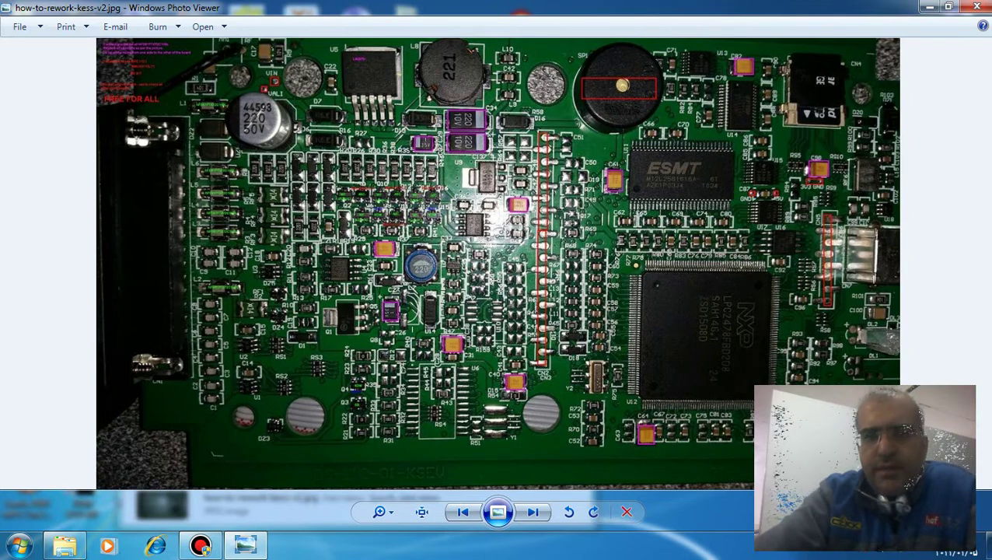
pyautogui.press('Escape')
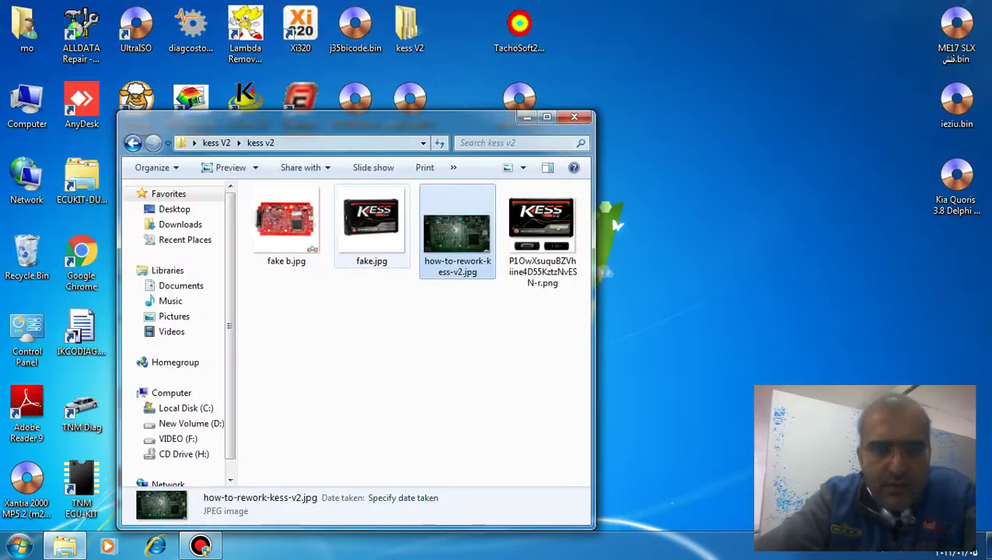
pyautogui.doubleClick(372, 226)
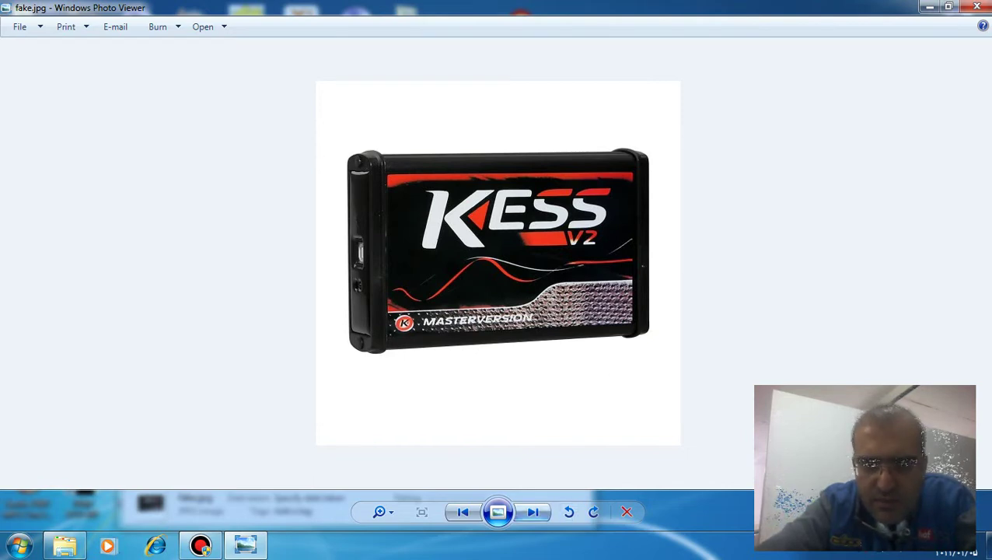
pyautogui.press('Right')
pyautogui.press('Right')
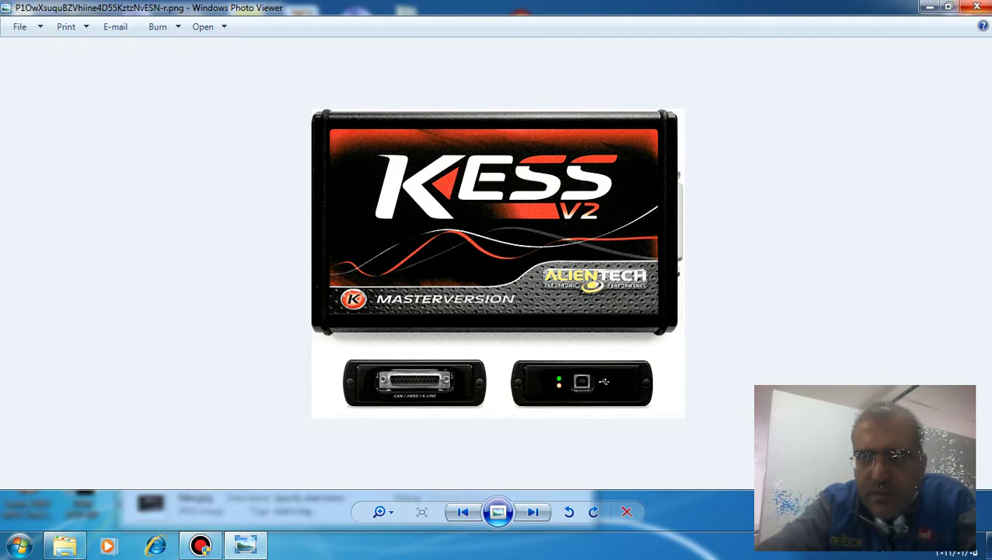
pyautogui.hotkey('alt', 'F4')
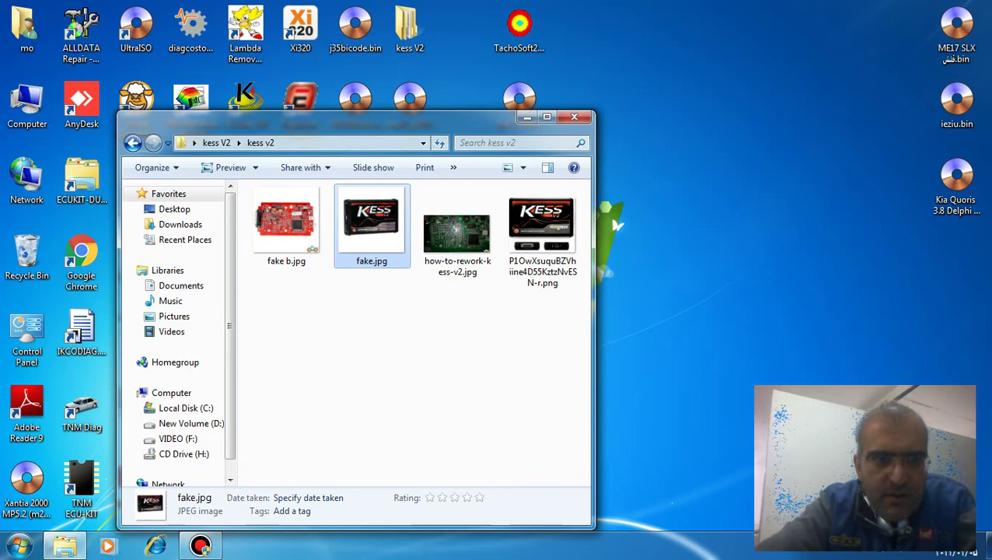
# Step: Go back to the ktag folder and open ktag slave.jpeg in Photo Viewer
pyautogui.press('BackSpace')
pyautogui.press('Right')
pyautogui.press('Return')
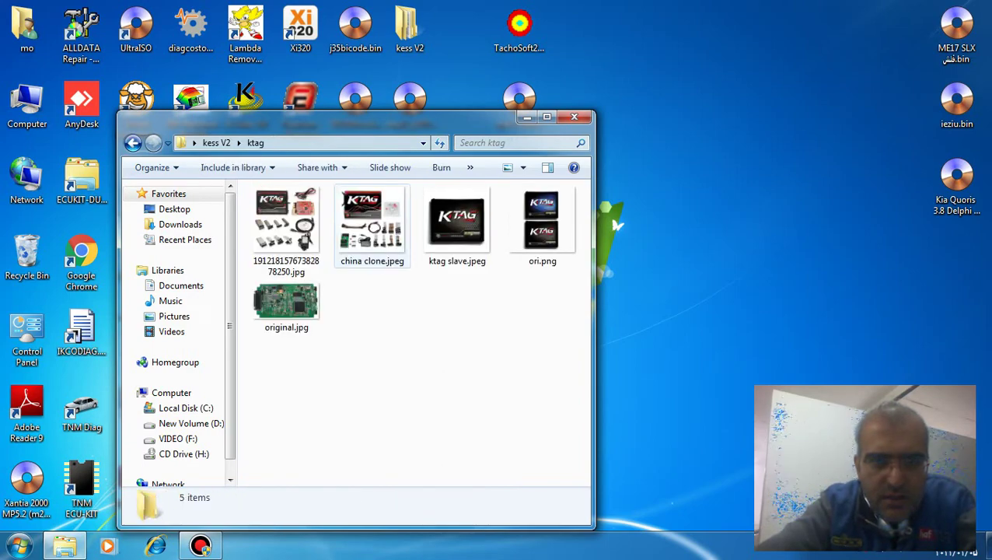
pyautogui.press('Right')
pyautogui.press('Left')
pyautogui.press('Right')
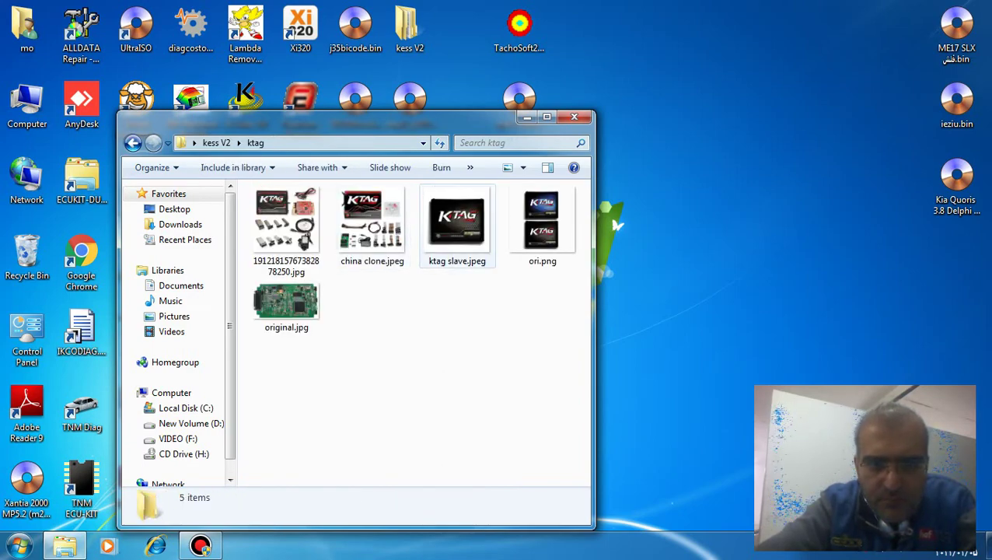
pyautogui.press('Return')
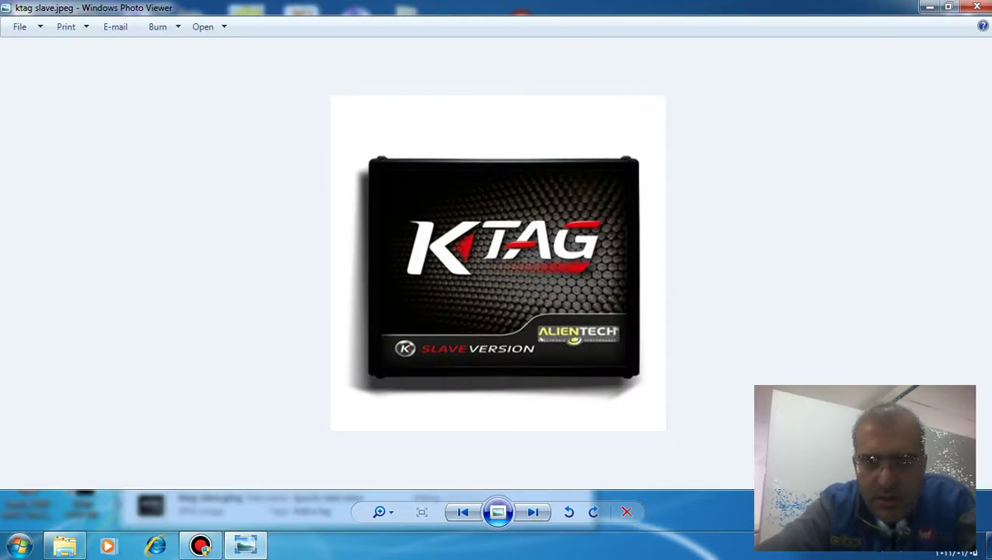
# Step: View ori.png and the KTAG kit photo, close the viewer, and bring up Bandicam
pyautogui.press('Right')
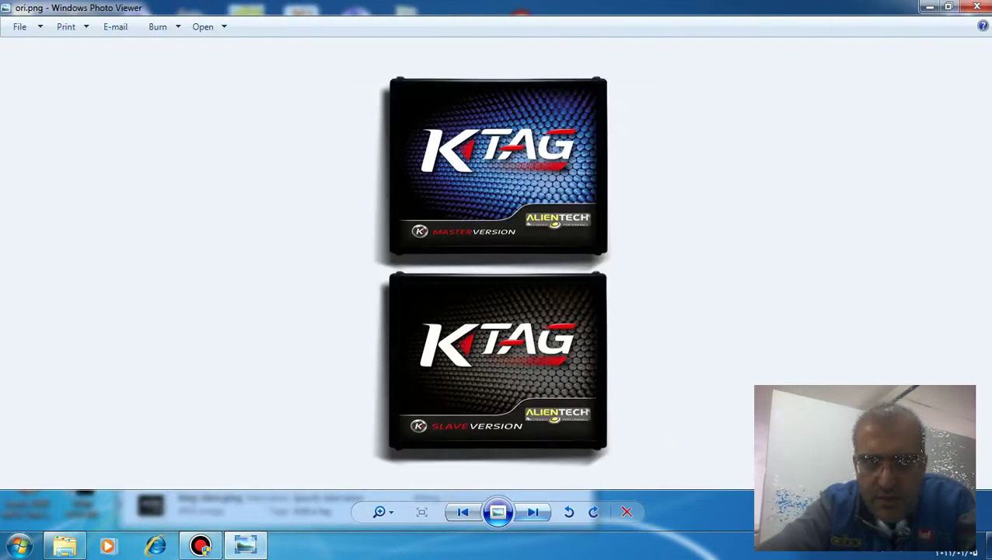
pyautogui.press('Right')
pyautogui.press('Right')
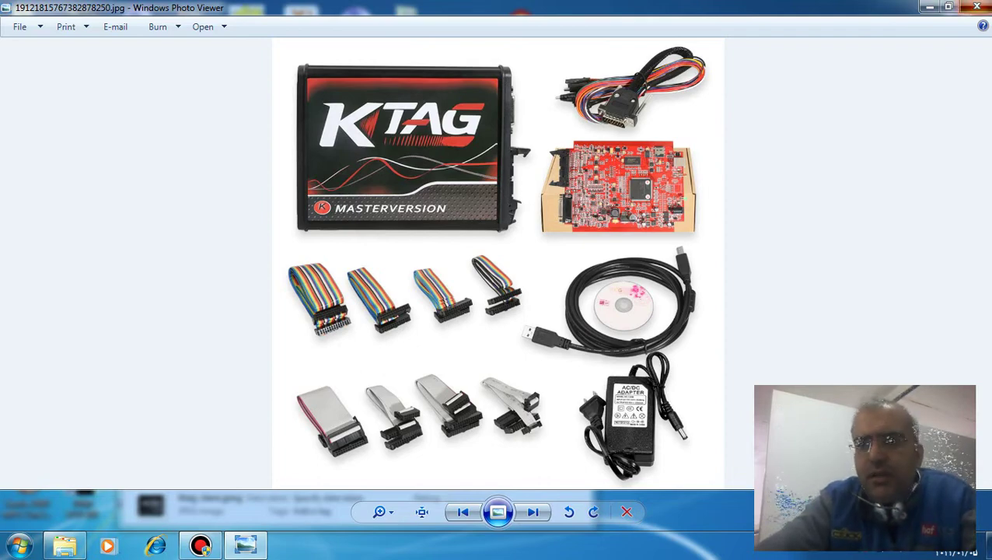
pyautogui.hotkey('alt', 'F4')
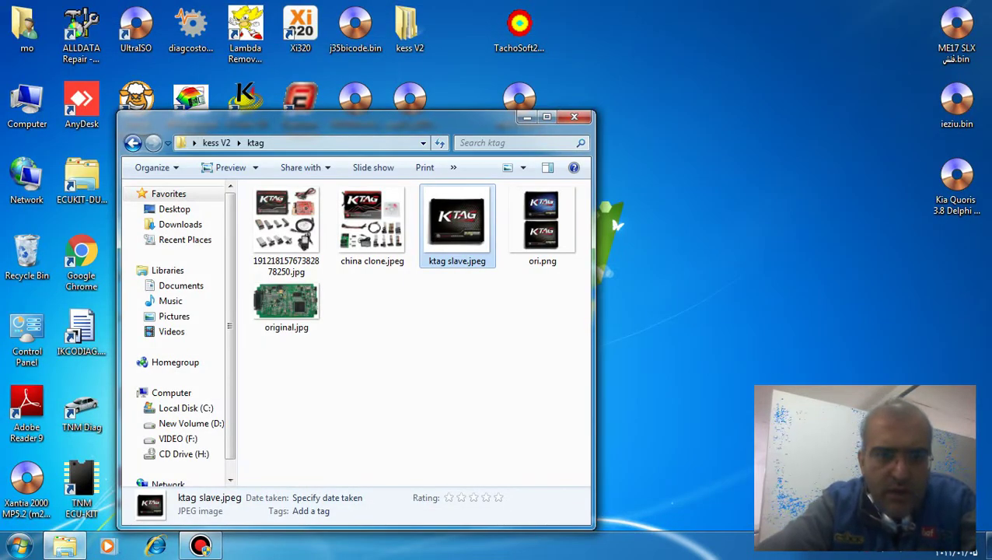
pyautogui.press('Return')
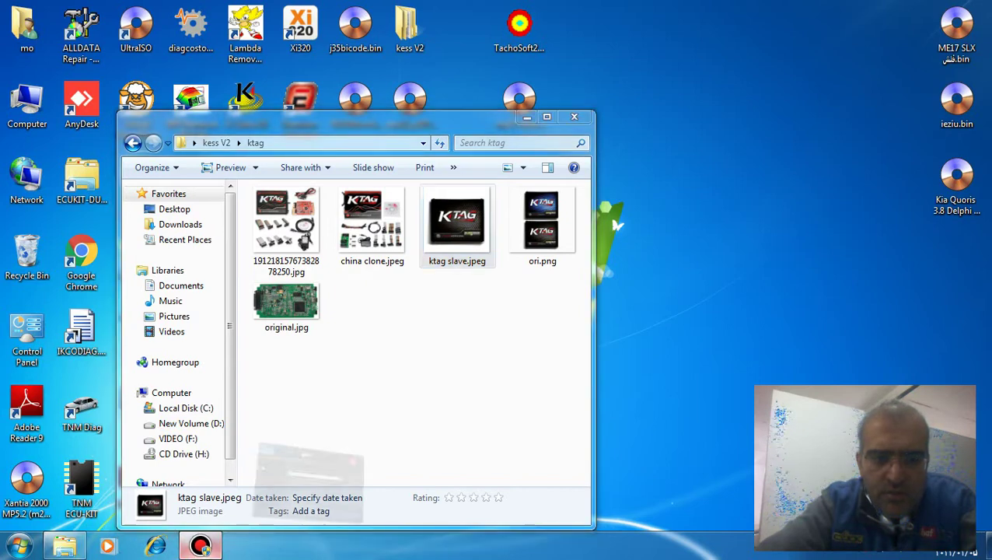